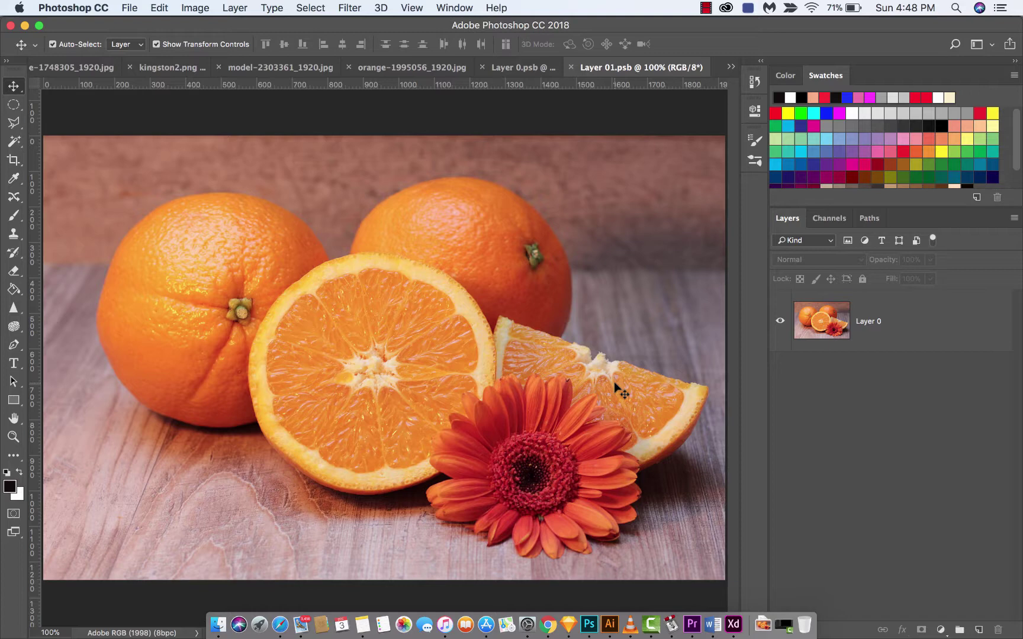
Convert Layer 0 with the oranges photo to a smart object
{"action": "left_click", "coordinate": [411, 7]}
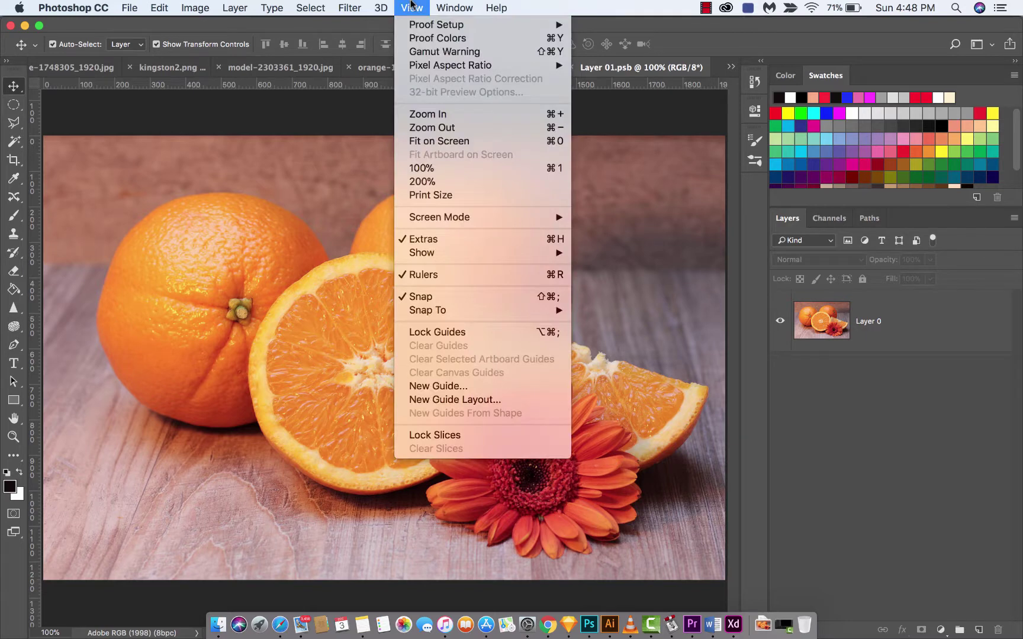
{"action": "left_click", "coordinate": [412, 7]}
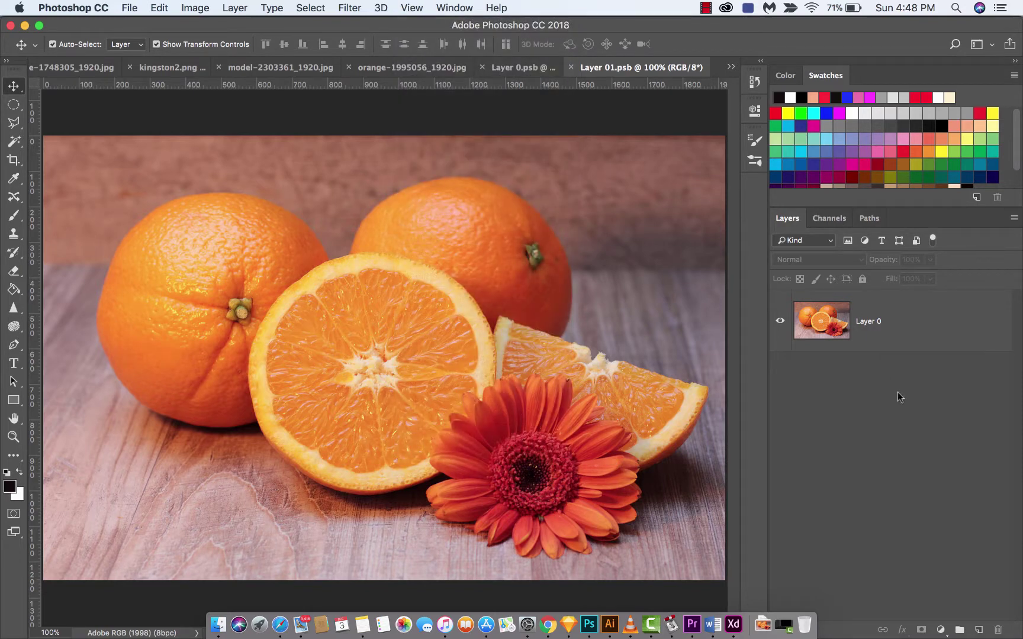
{"action": "left_click", "coordinate": [873, 324]}
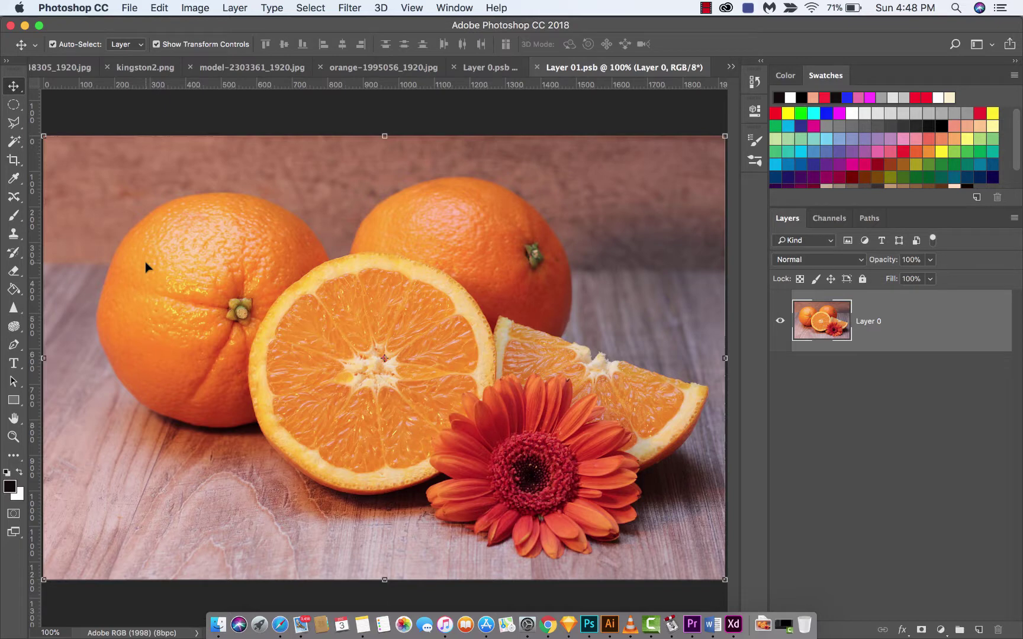
{"action": "right_click", "coordinate": [905, 327]}
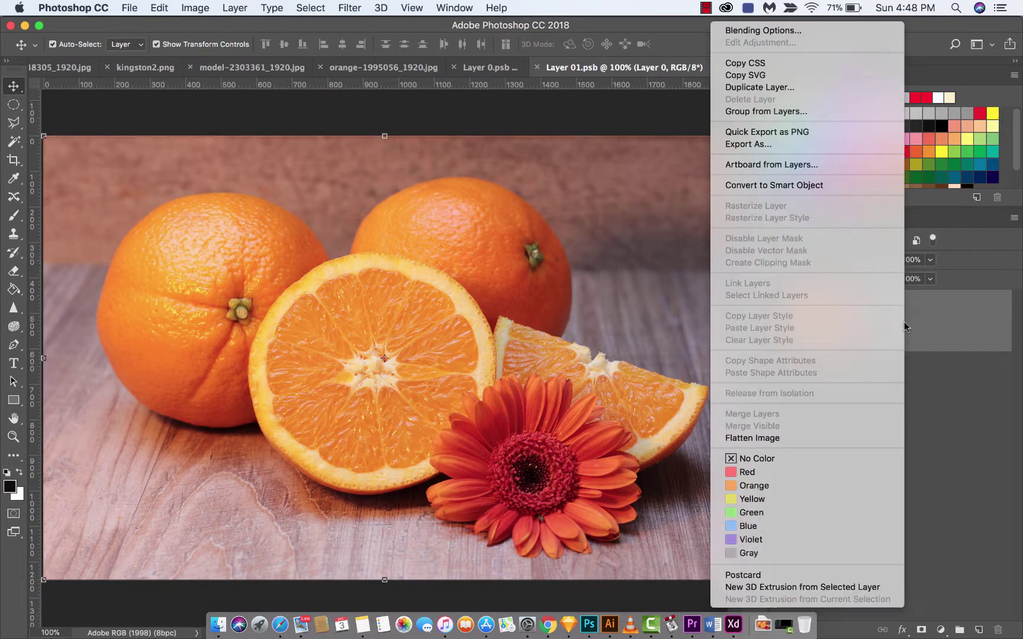
{"action": "left_click", "coordinate": [824, 185]}
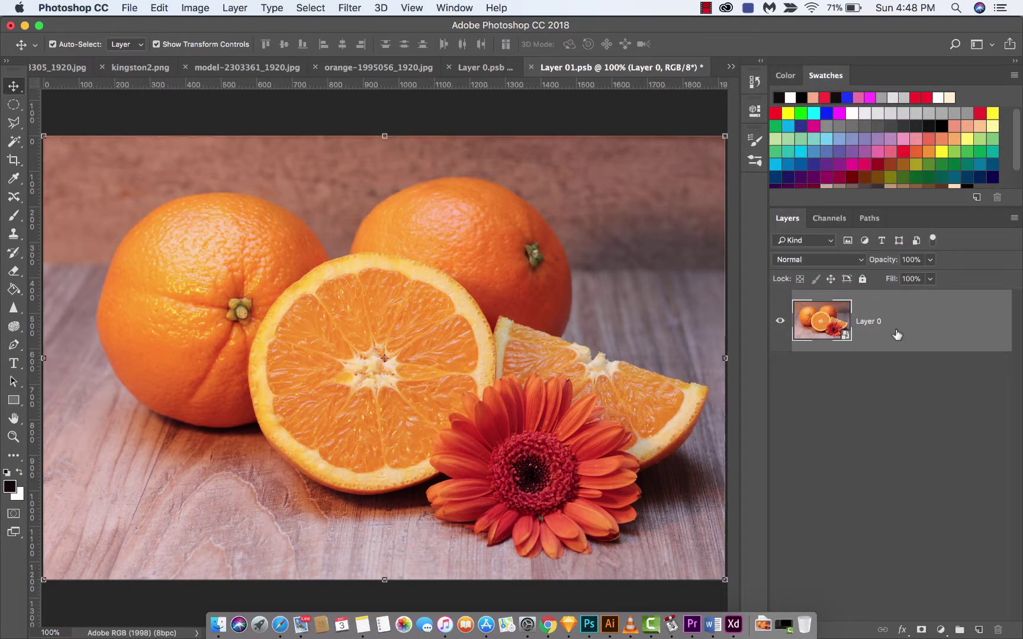
Start an Iris Blur from the Blur Gallery on the Layer 0 smart object
{"action": "left_click", "coordinate": [438, 6]}
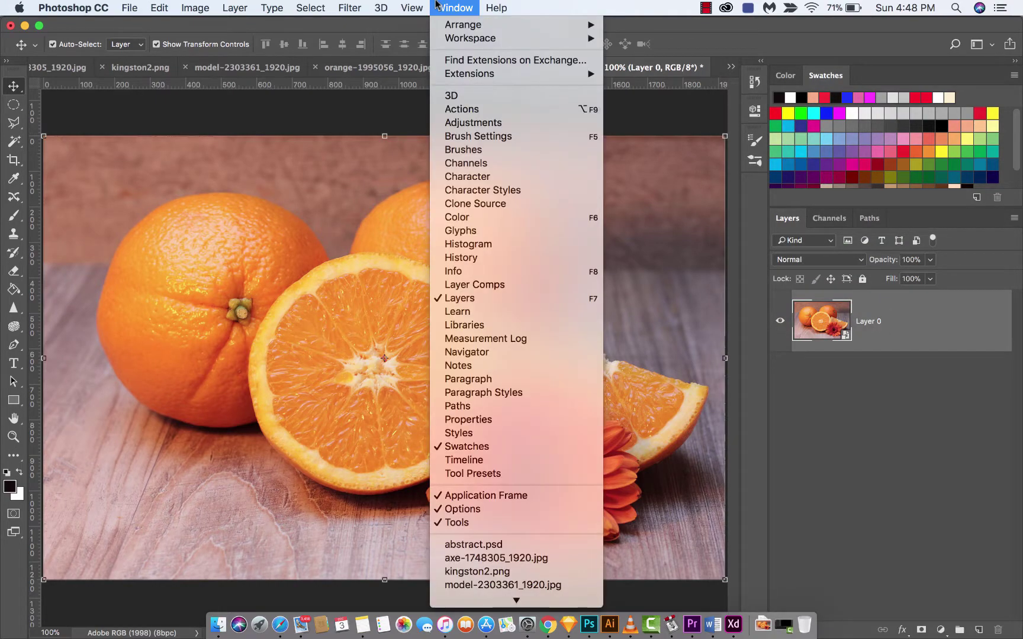
{"action": "left_click", "coordinate": [438, 6]}
{"action": "left_click", "coordinate": [349, 7]}
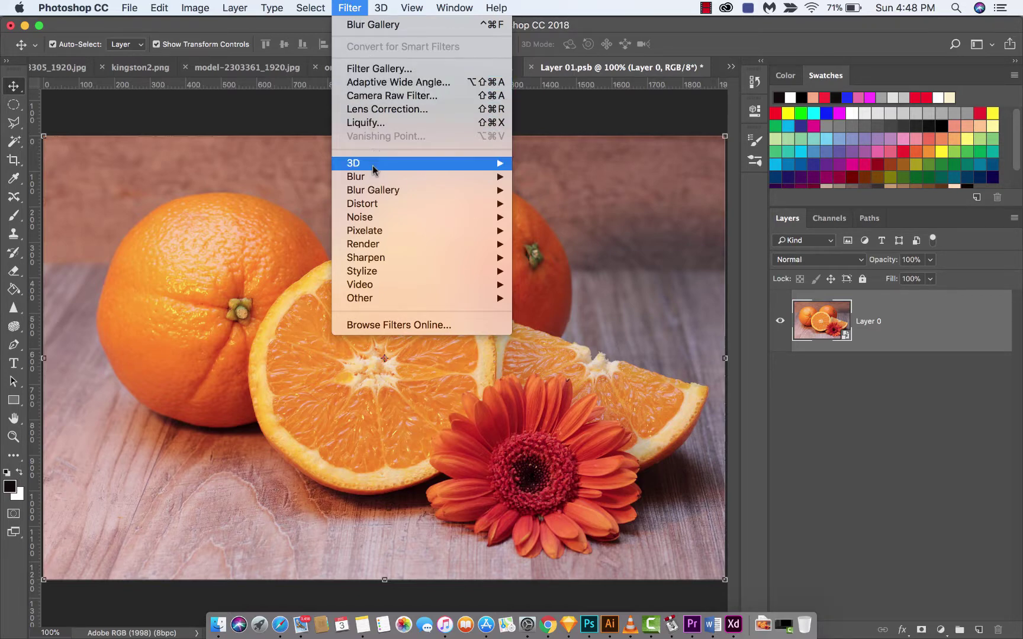
{"action": "mouse_move", "coordinate": [370, 179]}
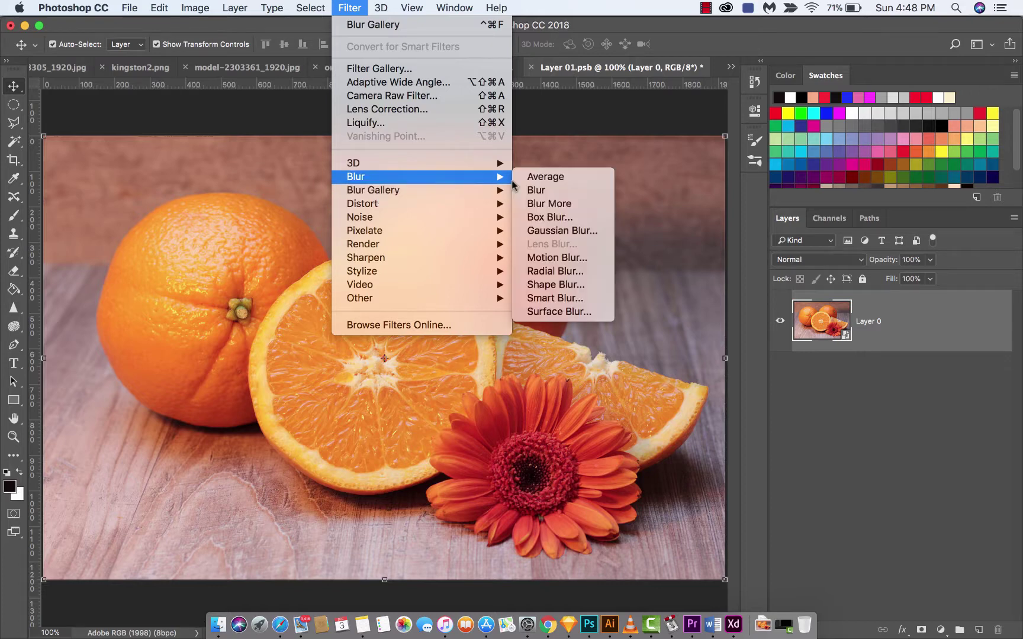
{"action": "mouse_move", "coordinate": [446, 180]}
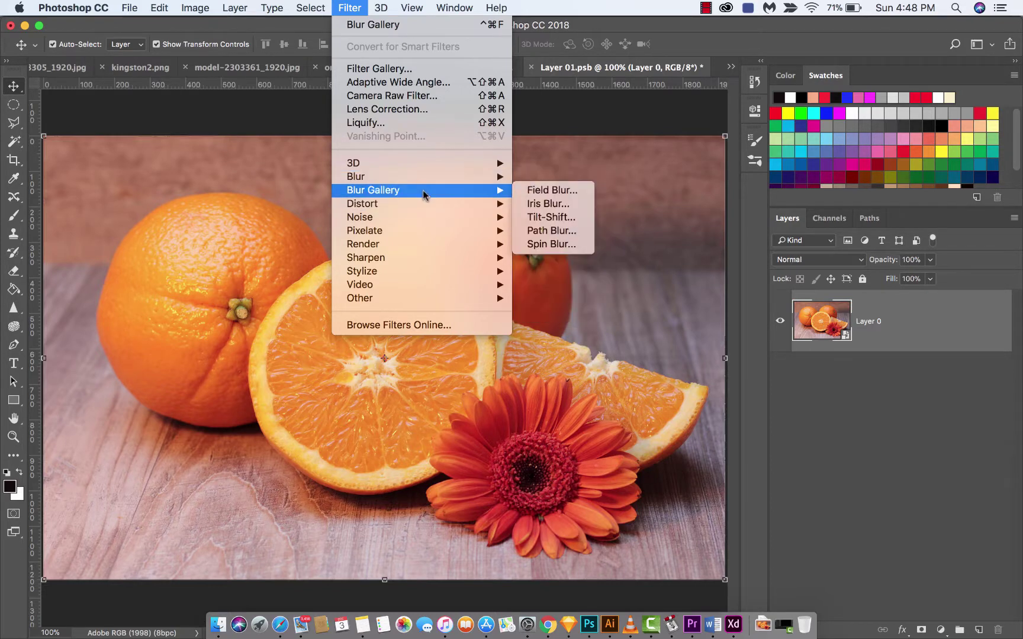
{"action": "left_click", "coordinate": [539, 205]}
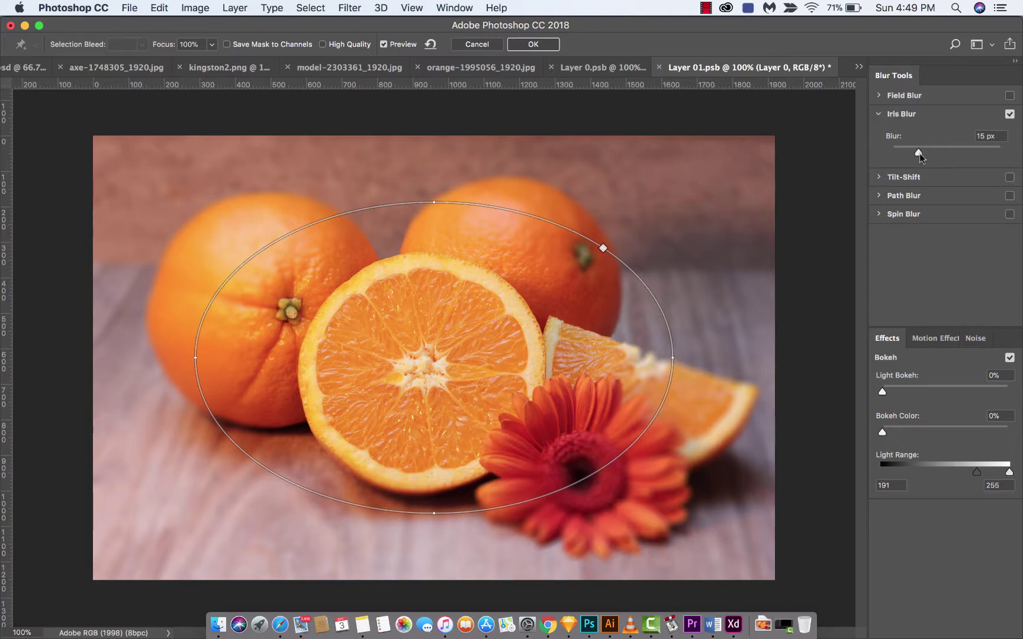
Try Iris Blur amounts of 34 px and 6 px, and return the blur to 15 px
{"action": "left_click_drag", "start_coordinate": [918, 153], "coordinate": [934, 151]}
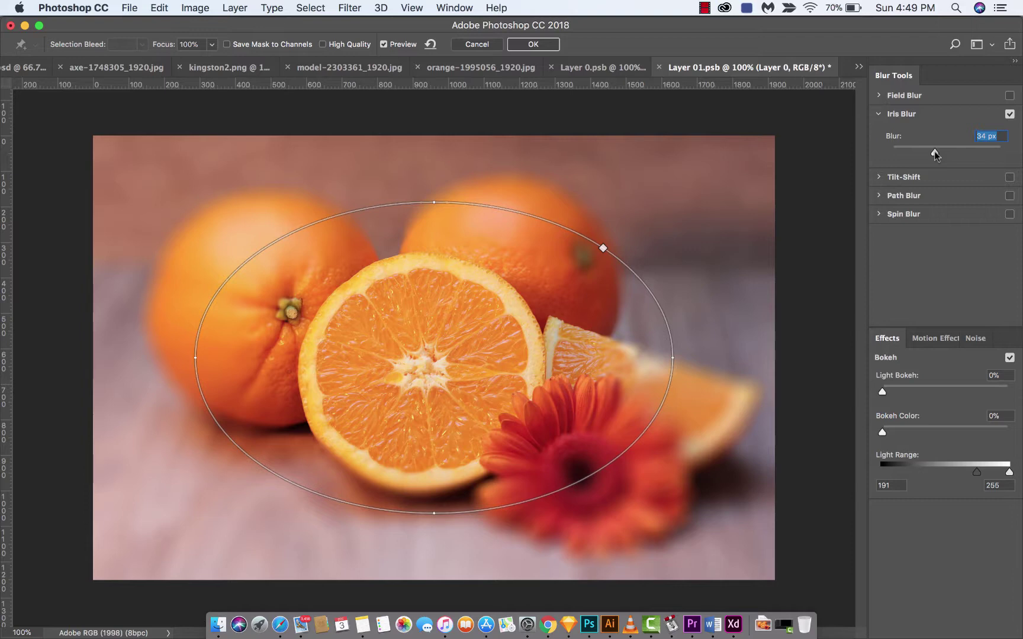
{"action": "left_click_drag", "start_coordinate": [934, 150], "coordinate": [907, 154]}
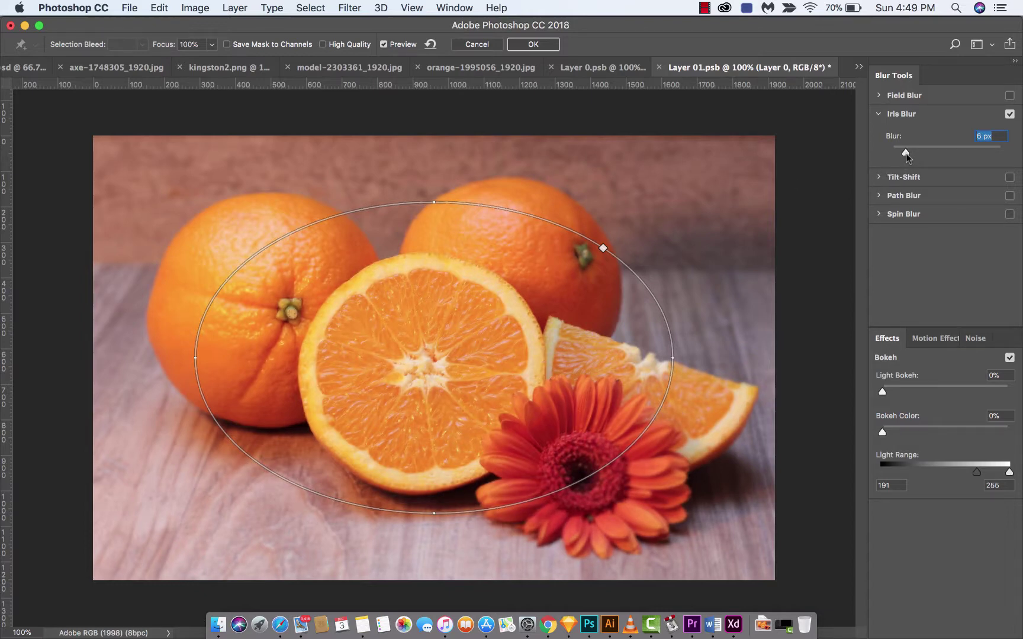
{"action": "left_click_drag", "start_coordinate": [906, 152], "coordinate": [917, 153]}
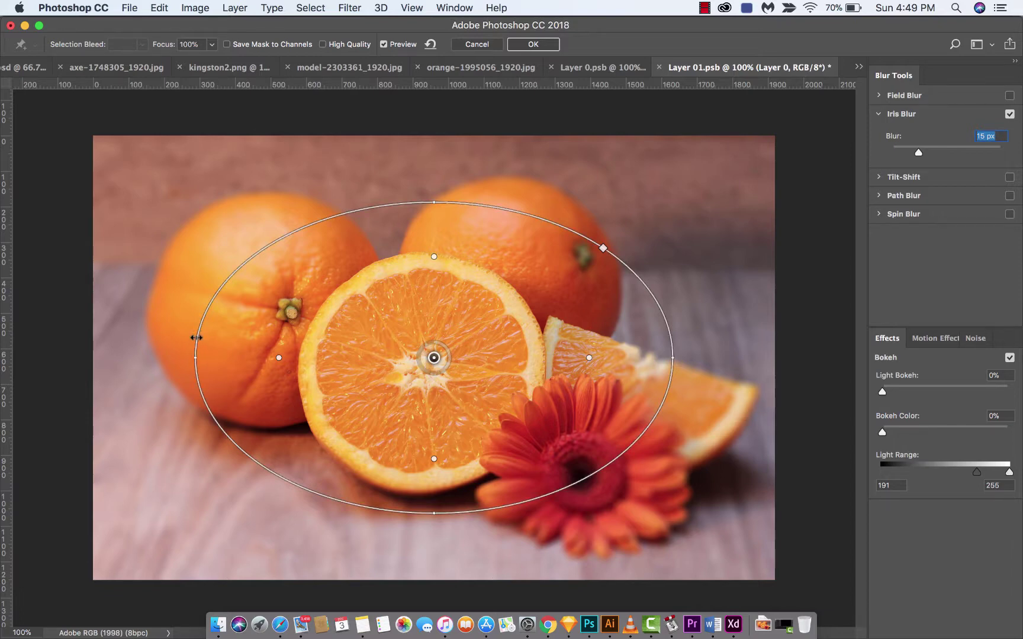
Shrink the blur ellipse over the halved orange and narrow it to a near-circle matching the cut face
{"action": "left_click_drag", "start_coordinate": [196, 337], "coordinate": [230, 341]}
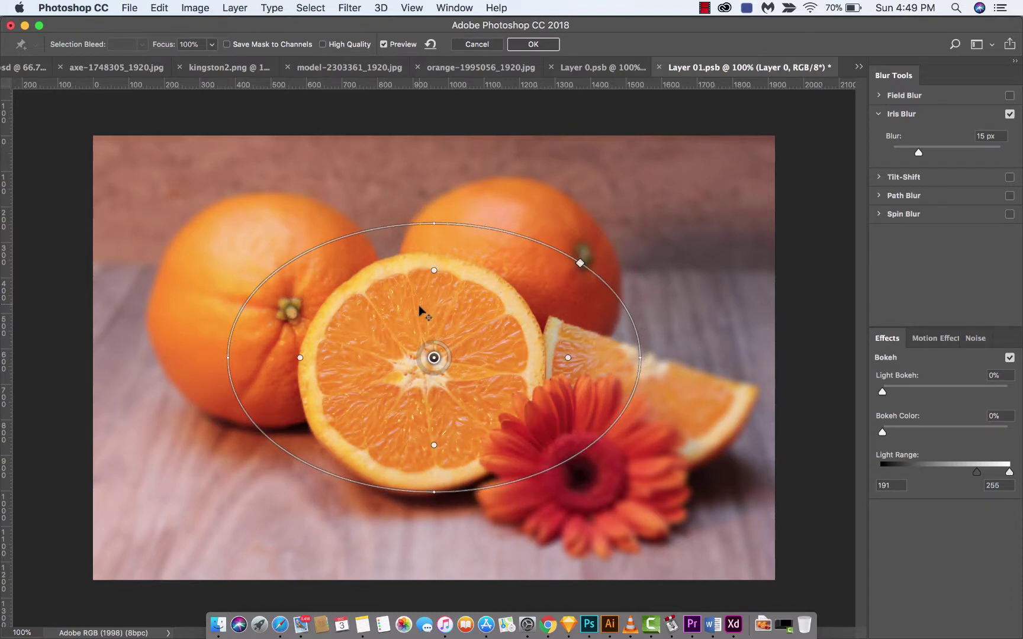
{"action": "left_click_drag", "start_coordinate": [420, 312], "coordinate": [411, 323]}
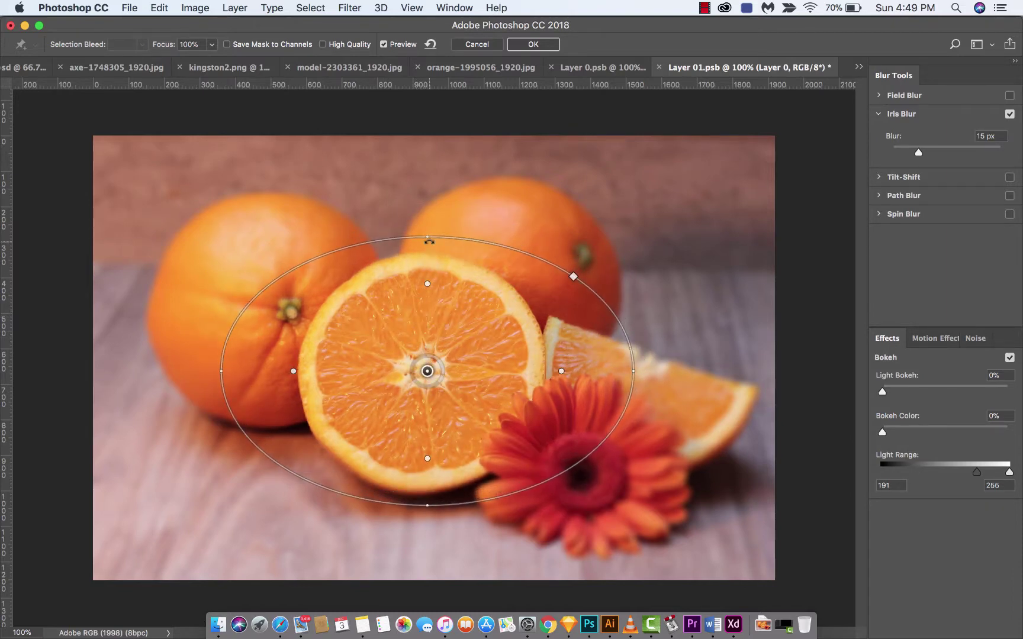
{"action": "left_click_drag", "start_coordinate": [429, 240], "coordinate": [429, 249]}
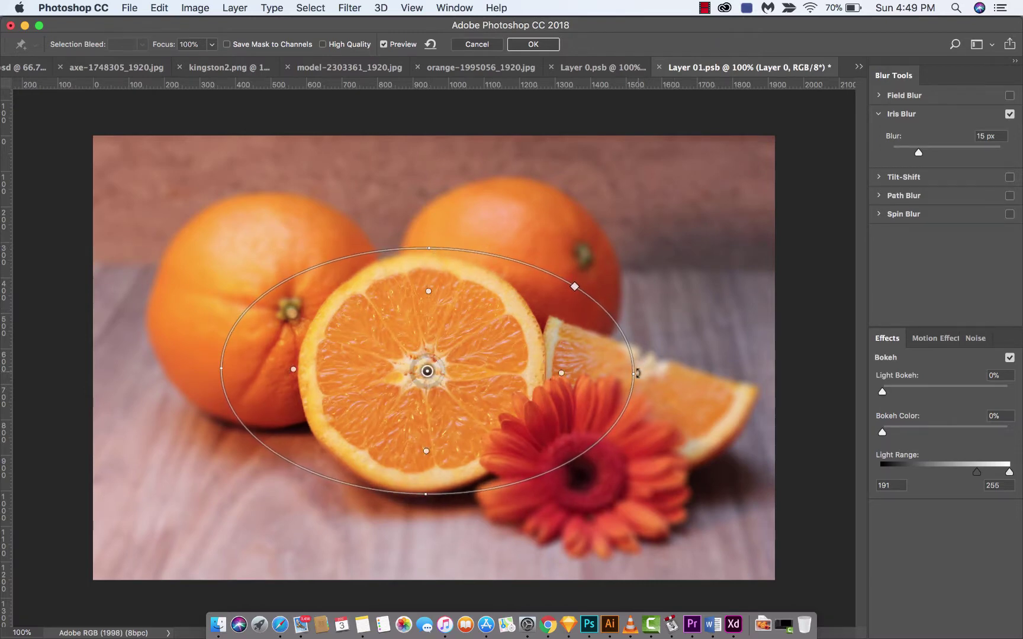
{"action": "left_click_drag", "start_coordinate": [633, 374], "coordinate": [546, 383]}
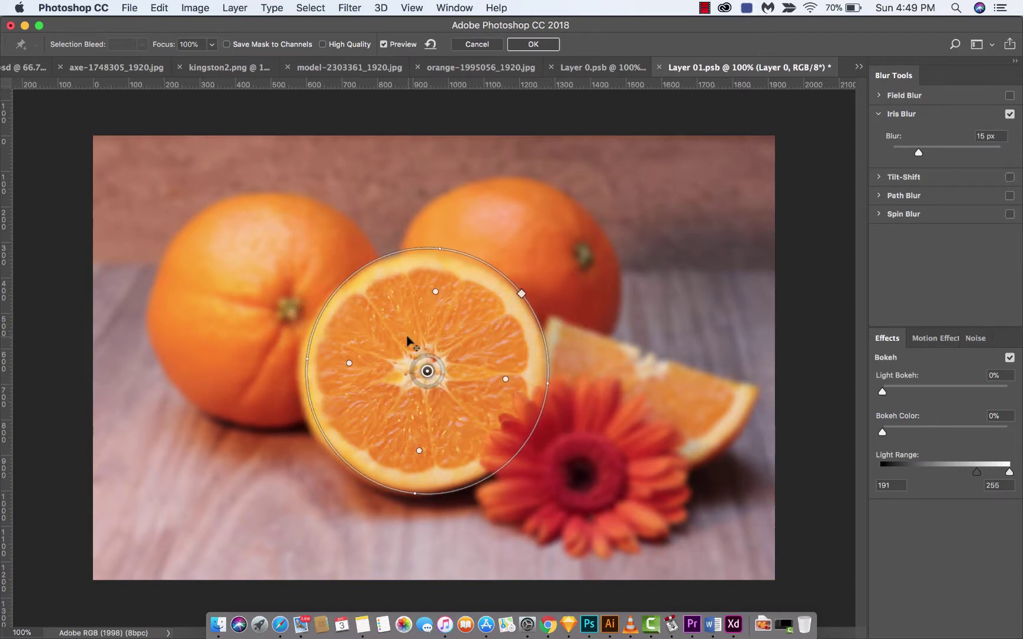
Recentre the blur ellipse on the halved orange and enlarge it slightly in height and width to enclose the rind
{"action": "left_click_drag", "start_coordinate": [408, 343], "coordinate": [401, 344]}
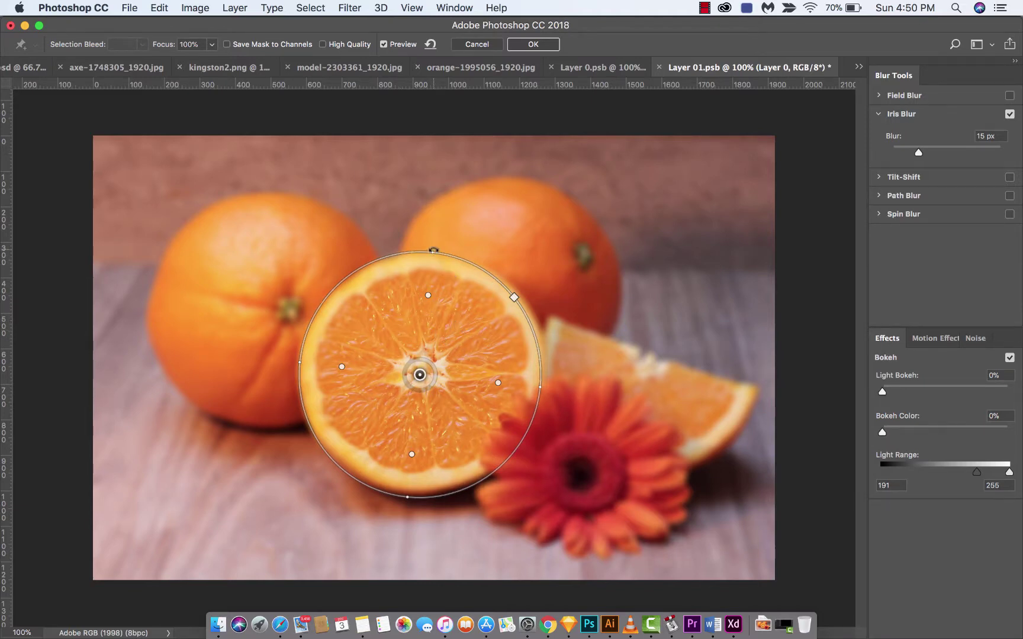
{"action": "left_click_drag", "start_coordinate": [433, 250], "coordinate": [433, 246]}
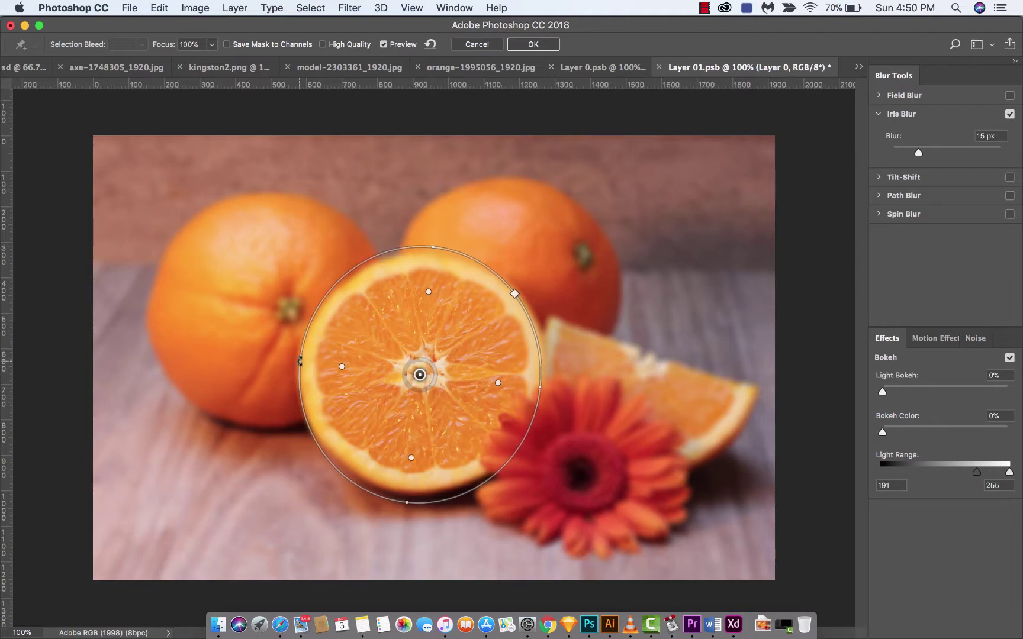
{"action": "left_click_drag", "start_coordinate": [300, 361], "coordinate": [295, 362]}
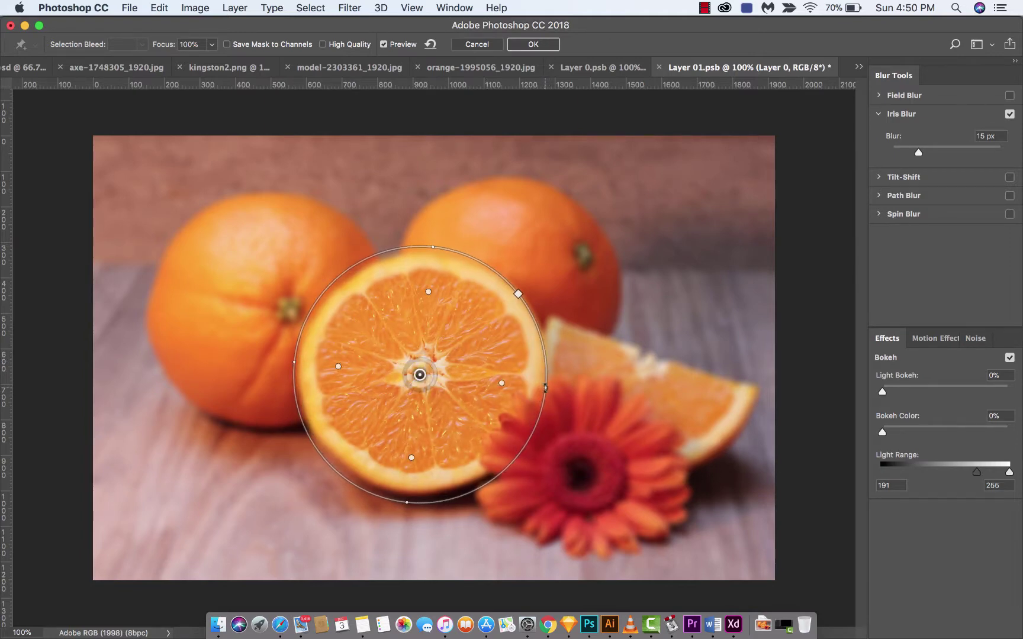
{"action": "left_click_drag", "start_coordinate": [544, 388], "coordinate": [549, 387]}
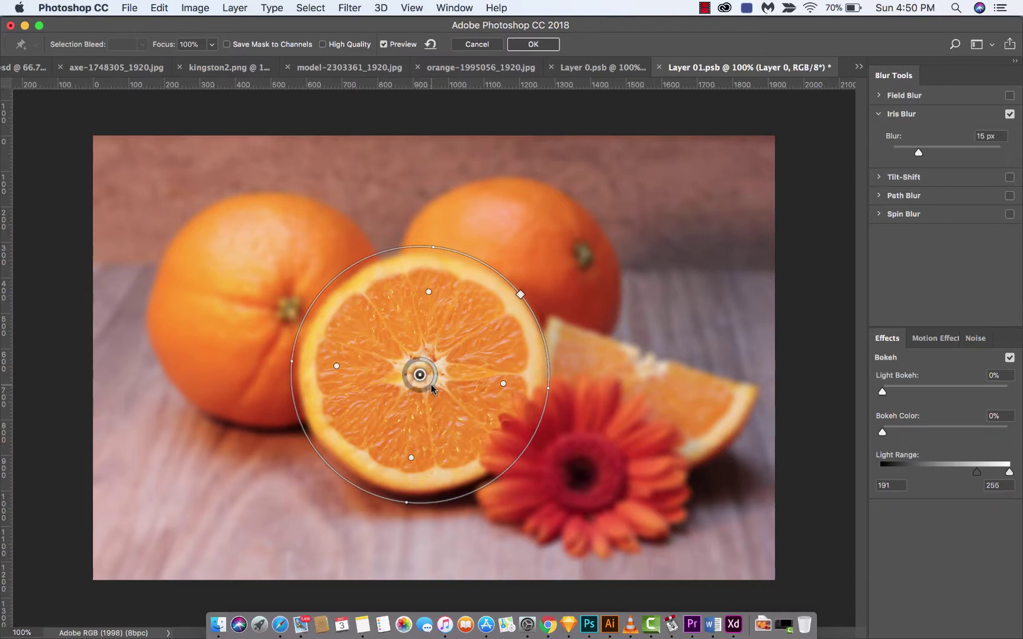
Set the iris blur to 10 px, widen the fully sharp area to the halved orange's rind, and apply the filter
{"action": "left_click_drag", "start_coordinate": [432, 385], "coordinate": [438, 382]}
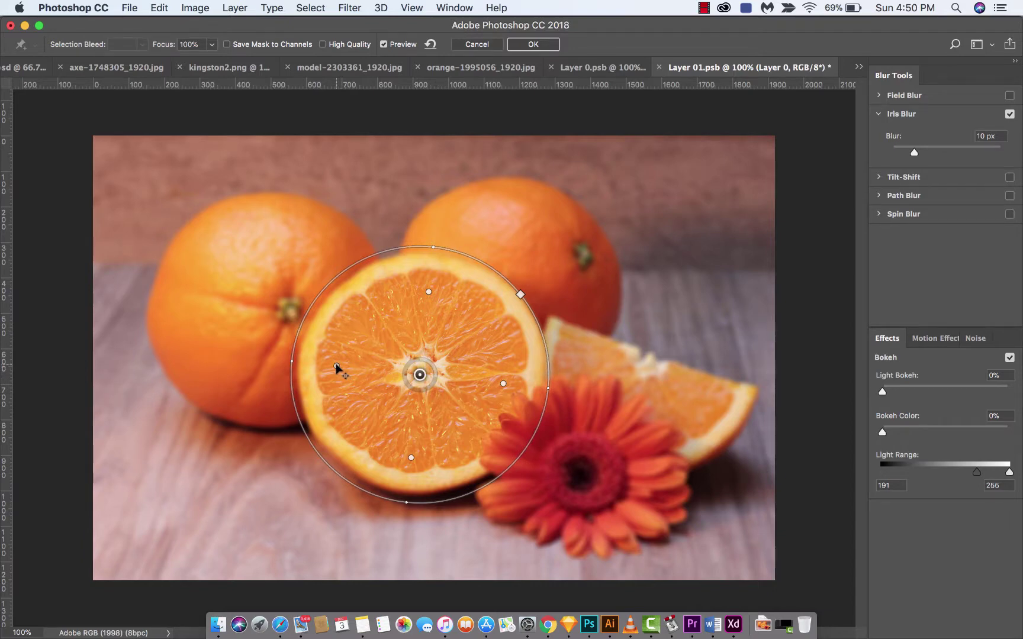
{"action": "left_click_drag", "start_coordinate": [337, 367], "coordinate": [298, 365]}
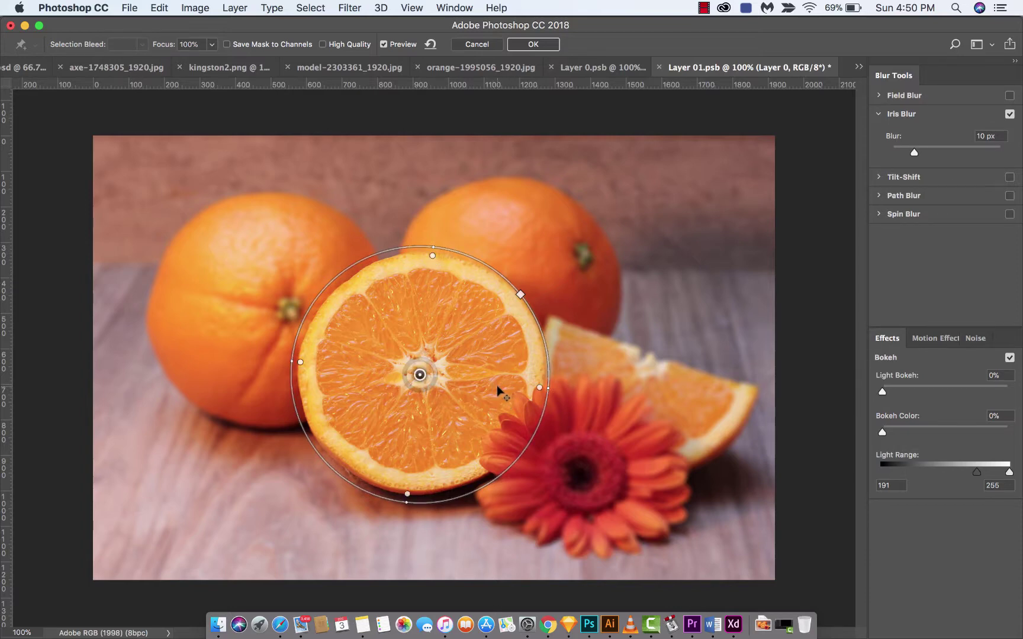
{"action": "left_click_drag", "start_coordinate": [497, 386], "coordinate": [500, 387]}
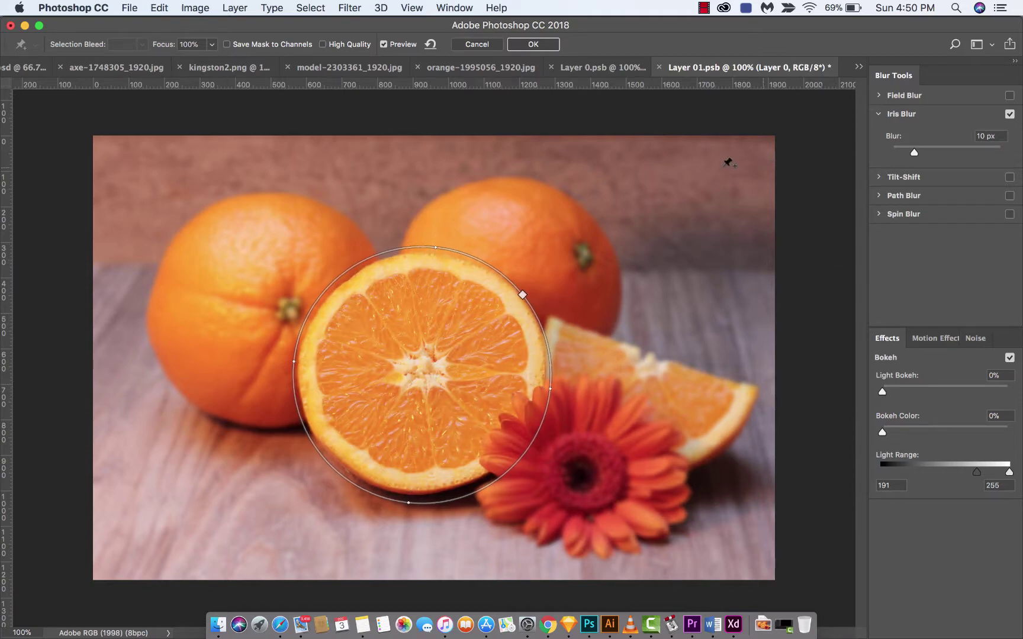
{"action": "left_click", "coordinate": [533, 45]}
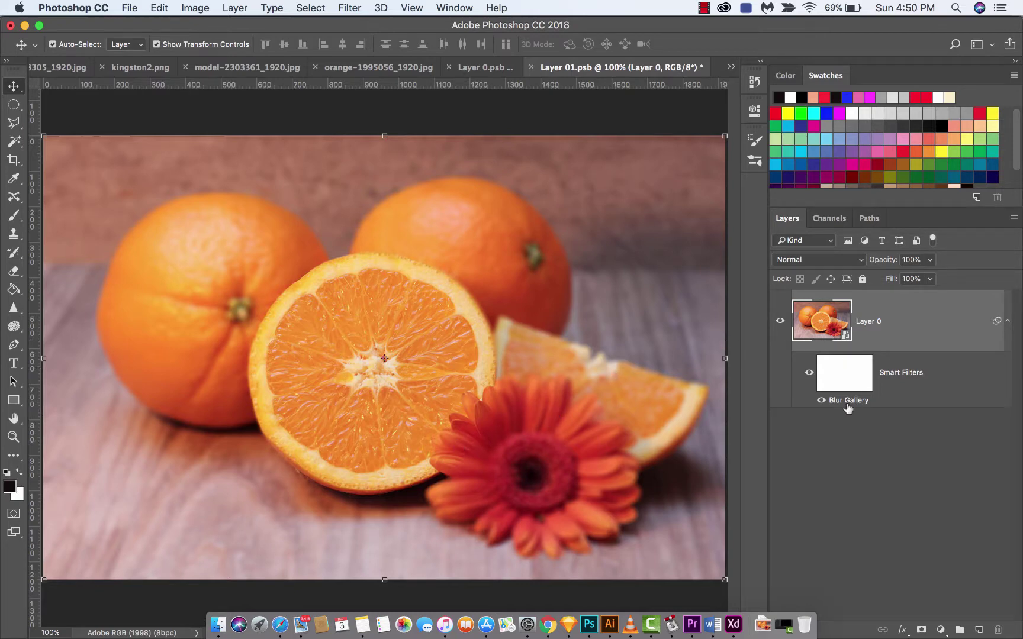
Reopen the Blur Gallery smart filter, make the ellipse slightly taller, adjust its sharp-area points to the orange's rind, and apply the changes
{"action": "left_click", "coordinate": [851, 382]}
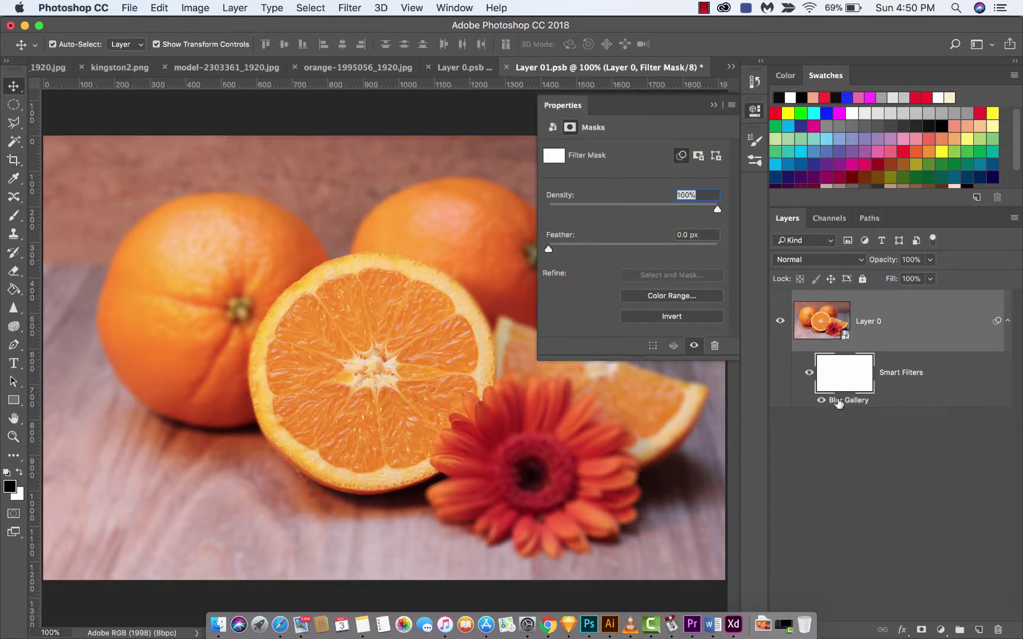
{"action": "double_click", "coordinate": [837, 400]}
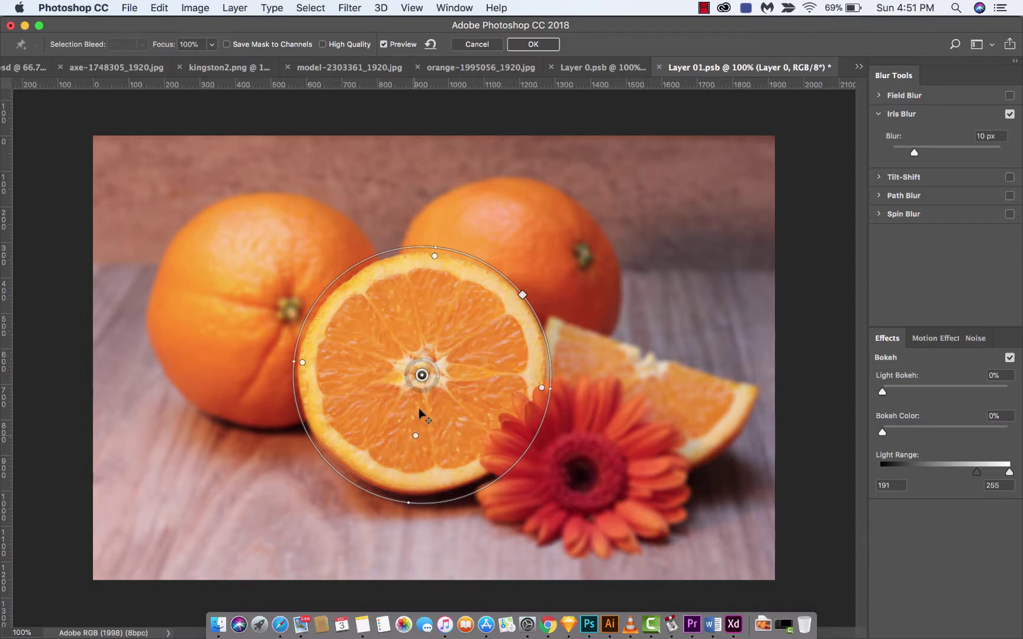
{"action": "left_click_drag", "start_coordinate": [420, 405], "coordinate": [419, 409]}
{"action": "left_click_drag", "start_coordinate": [417, 459], "coordinate": [413, 490]}
{"action": "left_click_drag", "start_coordinate": [435, 246], "coordinate": [435, 243]}
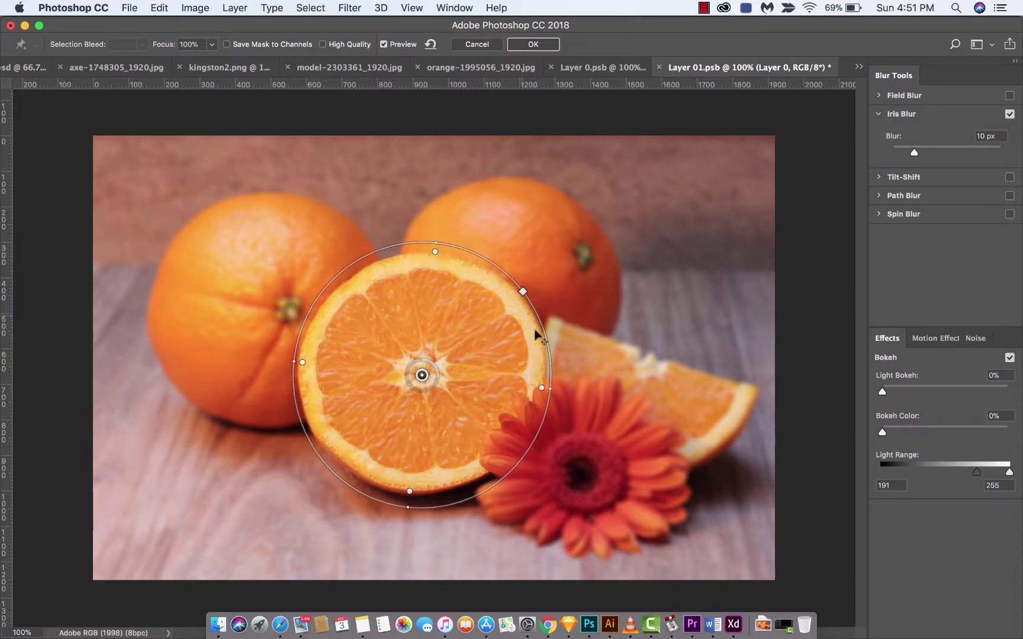
{"action": "left_click_drag", "start_coordinate": [542, 388], "coordinate": [550, 387]}
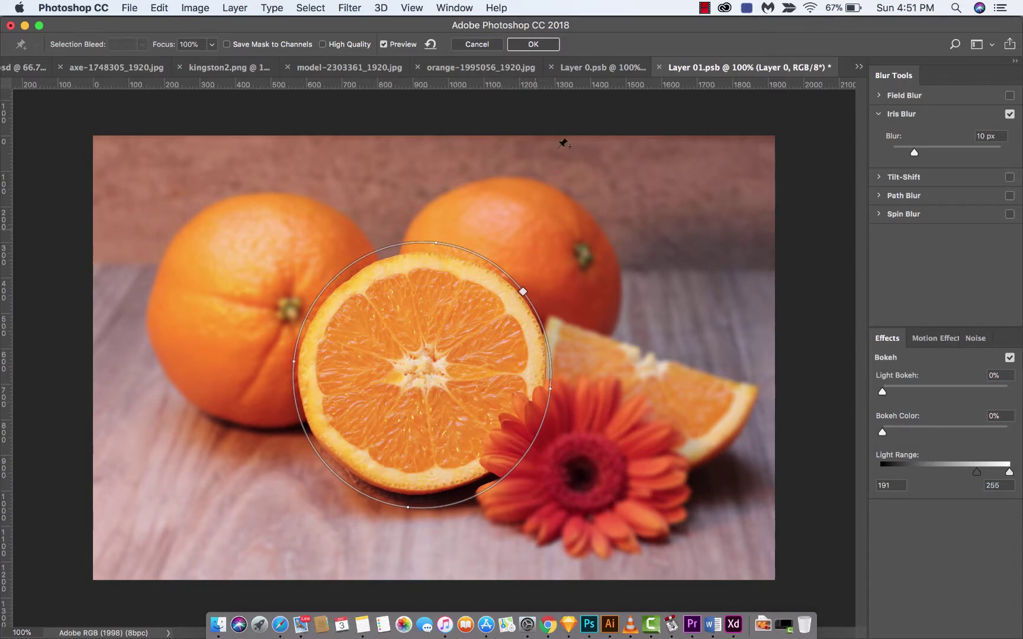
{"action": "left_click", "coordinate": [532, 47]}
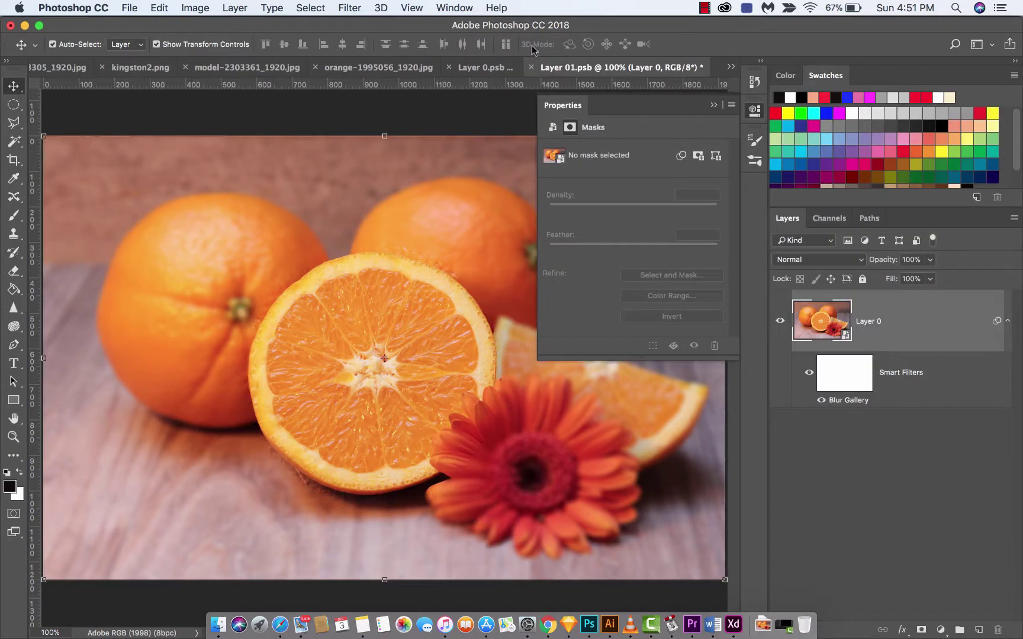